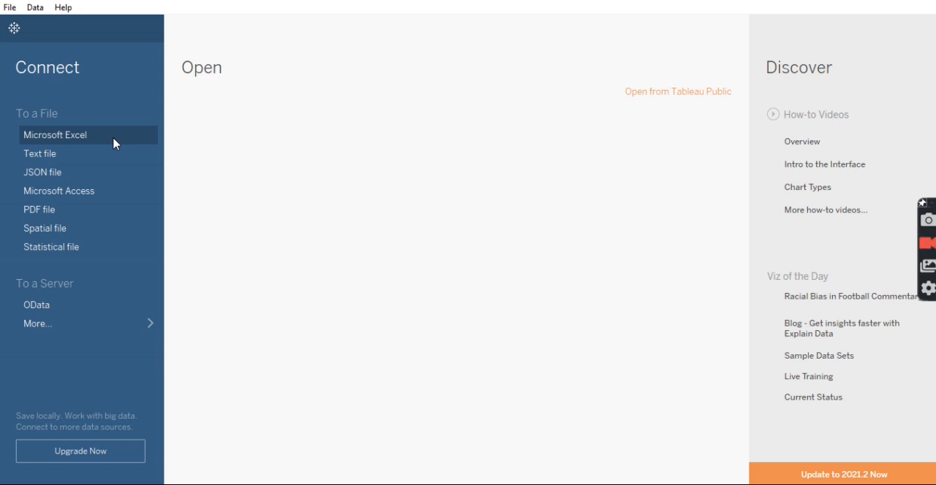
Connect to the Sample - Superstore Excel workbook and add its Orders sheet to the data source
click(113, 138)
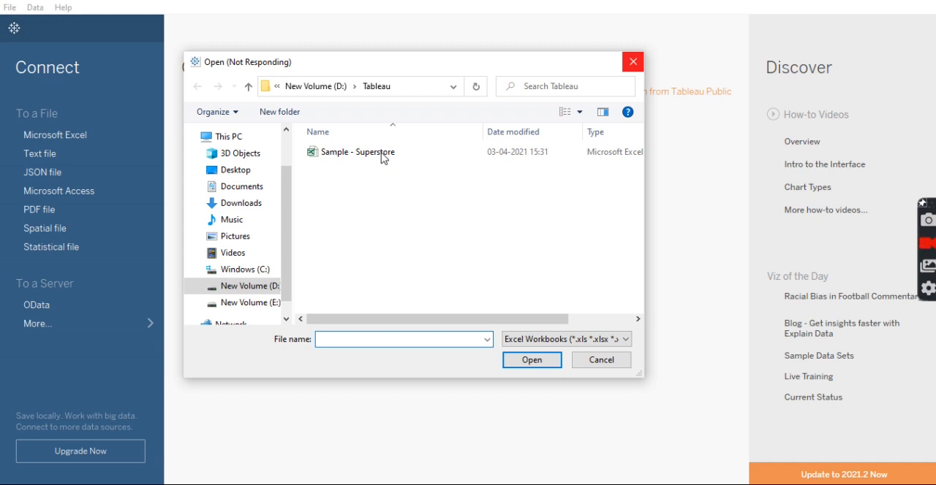
click(382, 158)
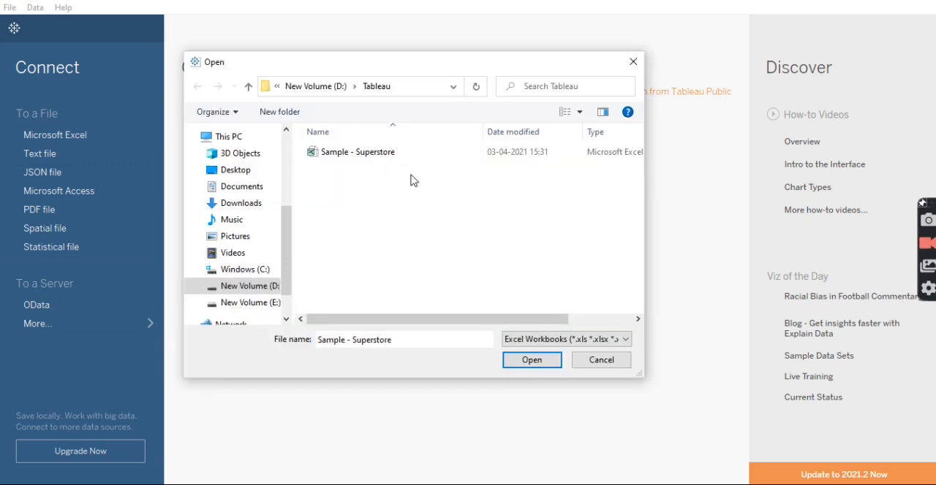
click(534, 361)
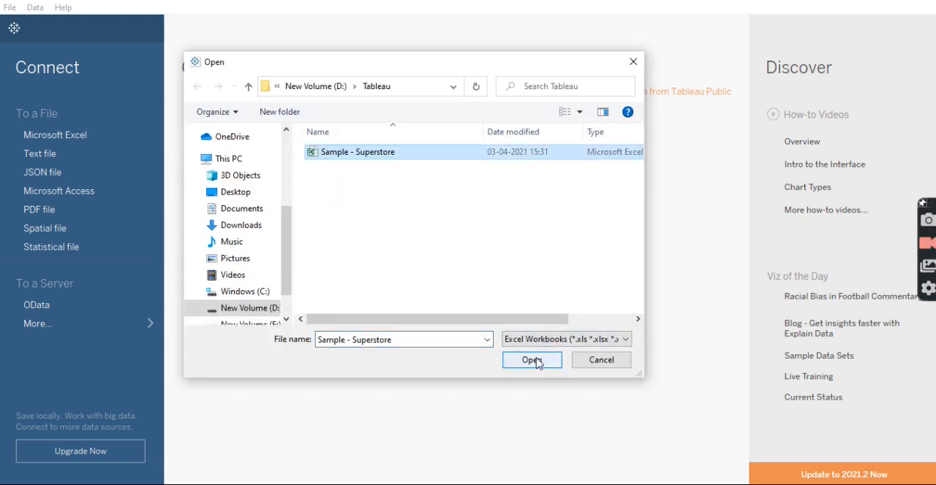
click(546, 367)
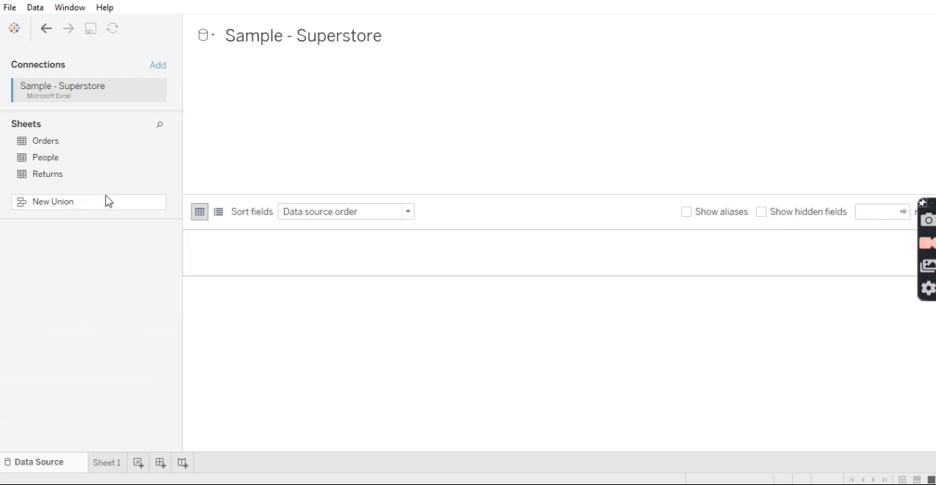
drag(65, 141, 265, 118)
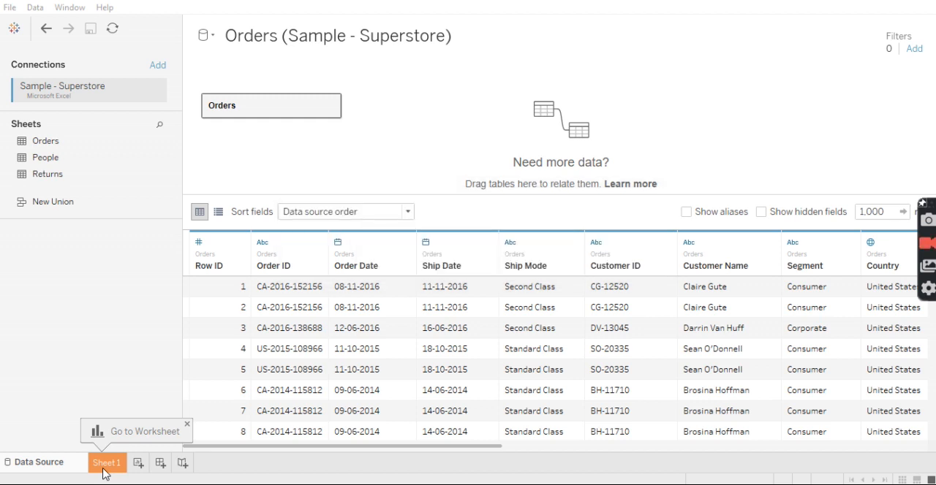
Place the Sub-Category field on the rows of Sheet 1
click(104, 468)
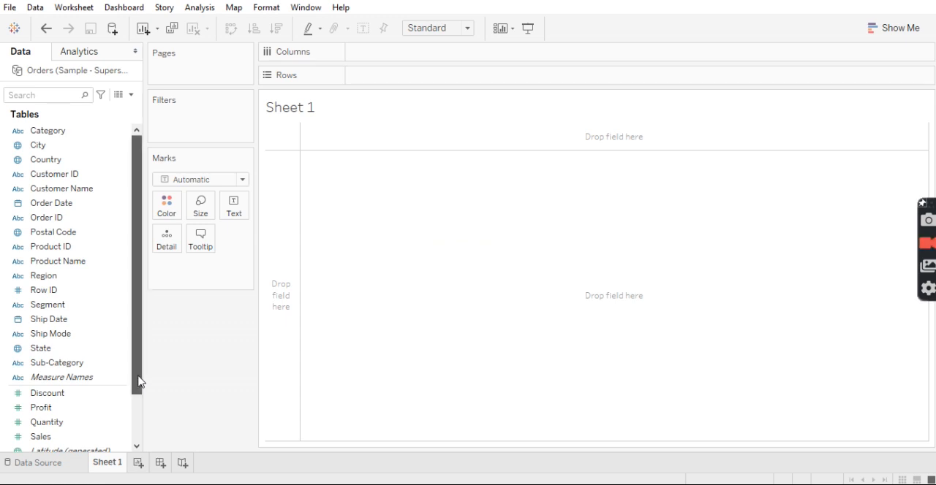
drag(141, 382, 142, 407)
drag(136, 364, 143, 267)
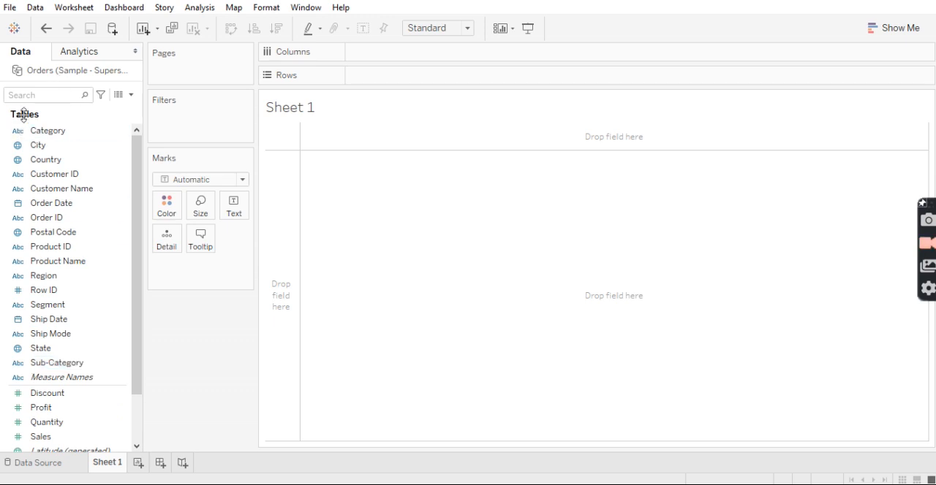
mouse_move(73, 364)
mouse_down()
mouse_move(307, 158)
mouse_move(414, 80)
mouse_up()
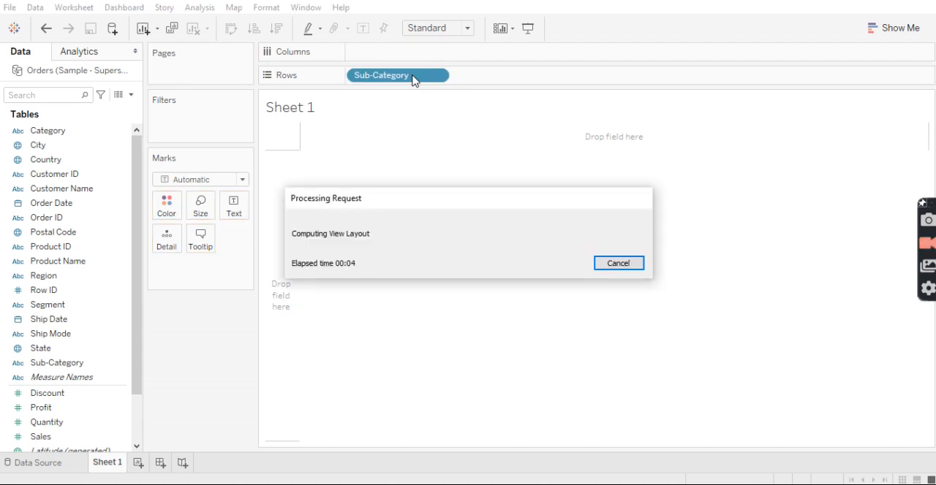
Put the sum of Sales on the columns and set the mark type to Bar
click(77, 408)
click(73, 437)
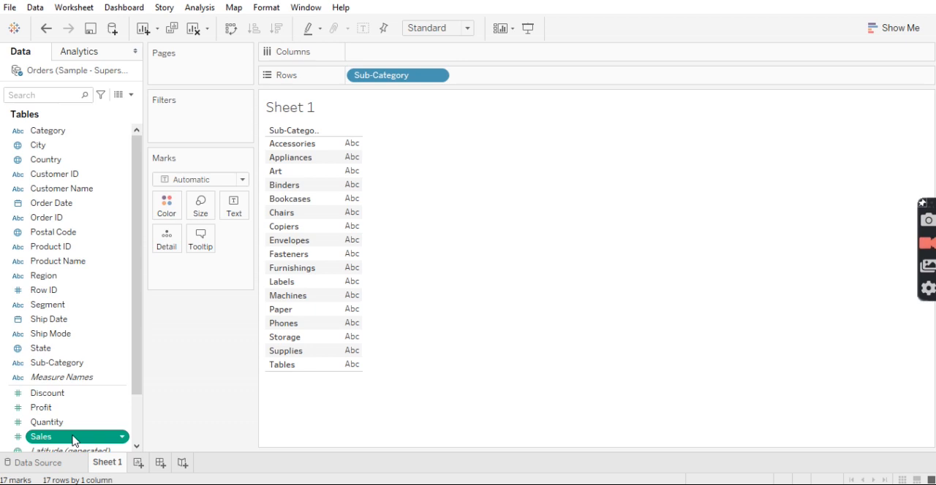
double_click(72, 437)
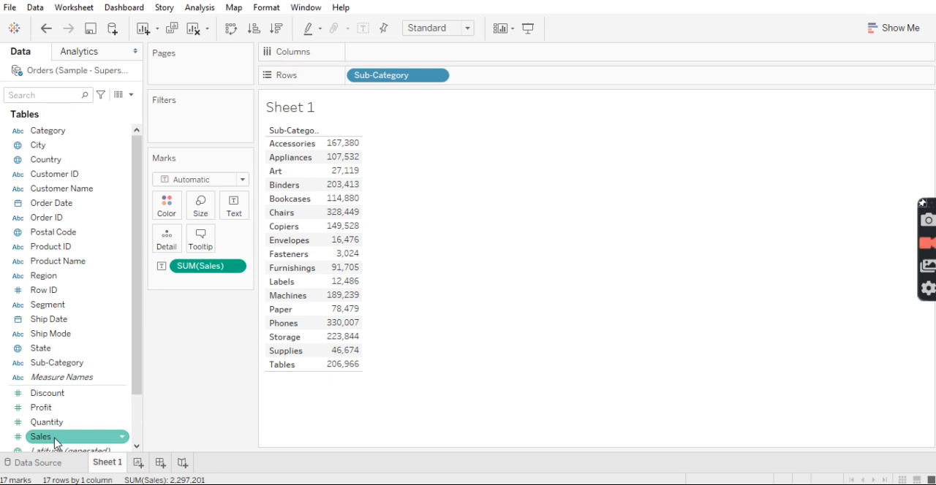
drag(211, 268, 396, 57)
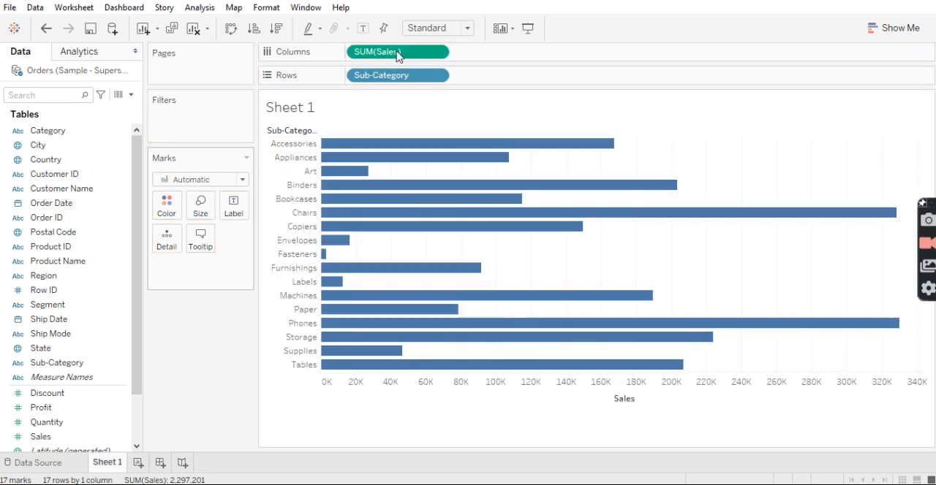
click(200, 182)
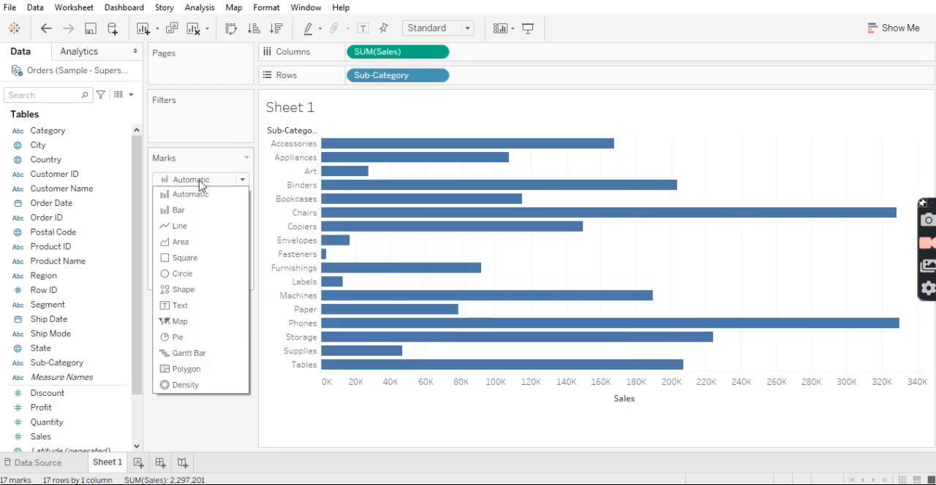
click(187, 210)
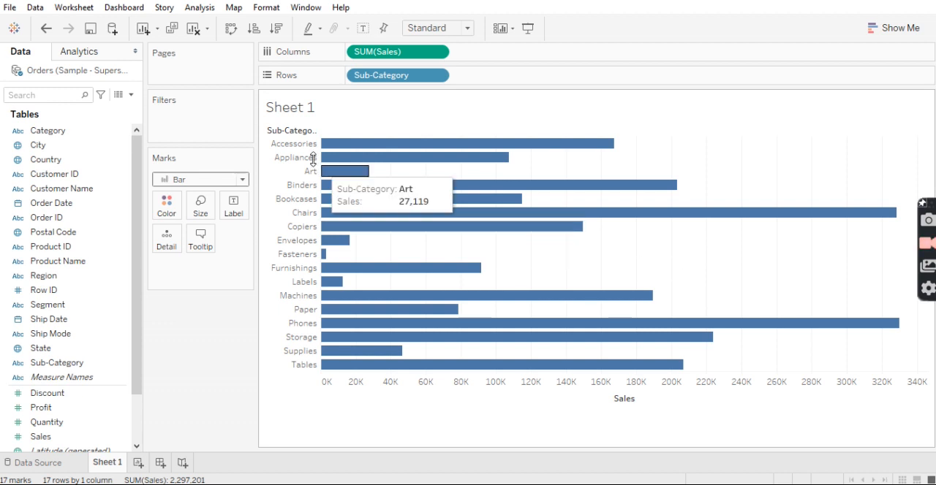
Sort the sub-categories by Sales in descending order and swap rows and columns to make the bars vertical
click(253, 28)
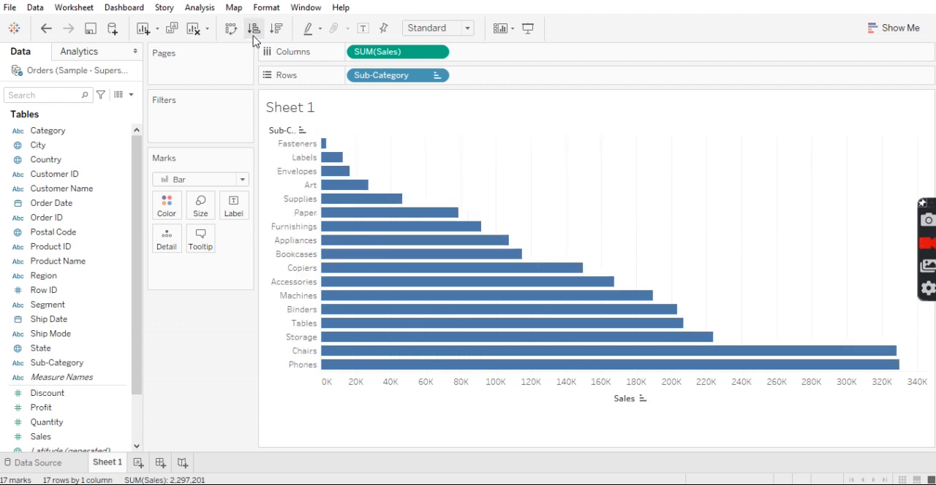
click(277, 29)
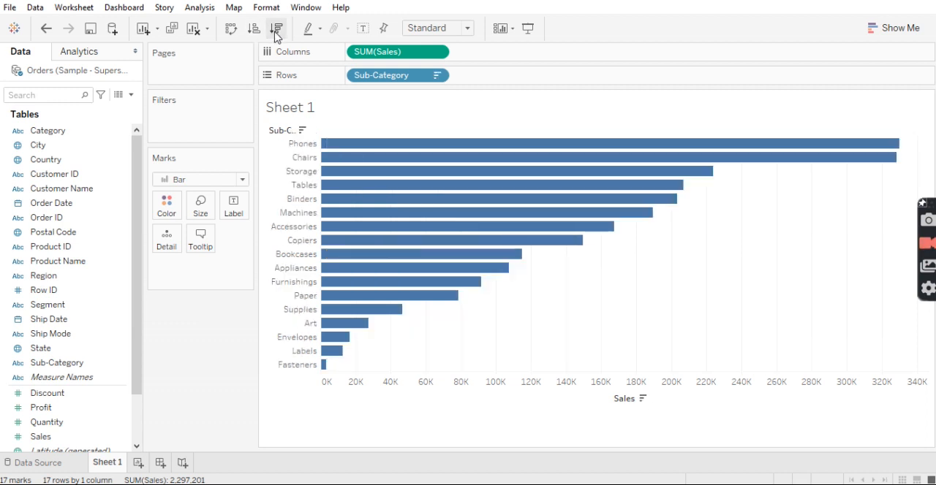
click(231, 28)
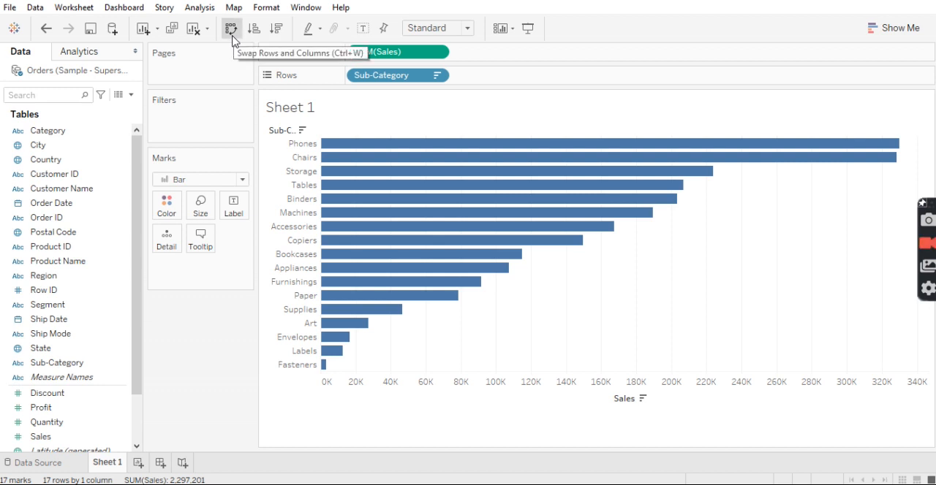
click(232, 29)
click(232, 29)
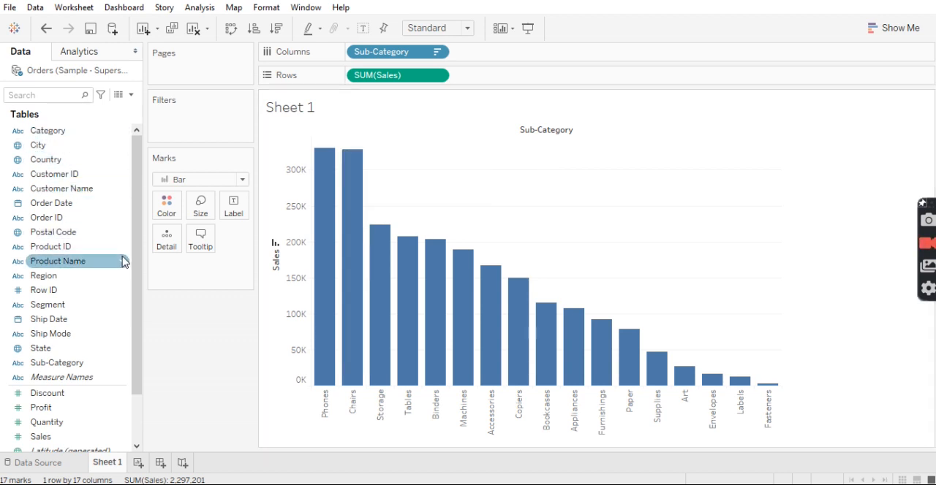
Color the bars by Region and inspect the regional segments of the Phones bar
drag(57, 281, 167, 214)
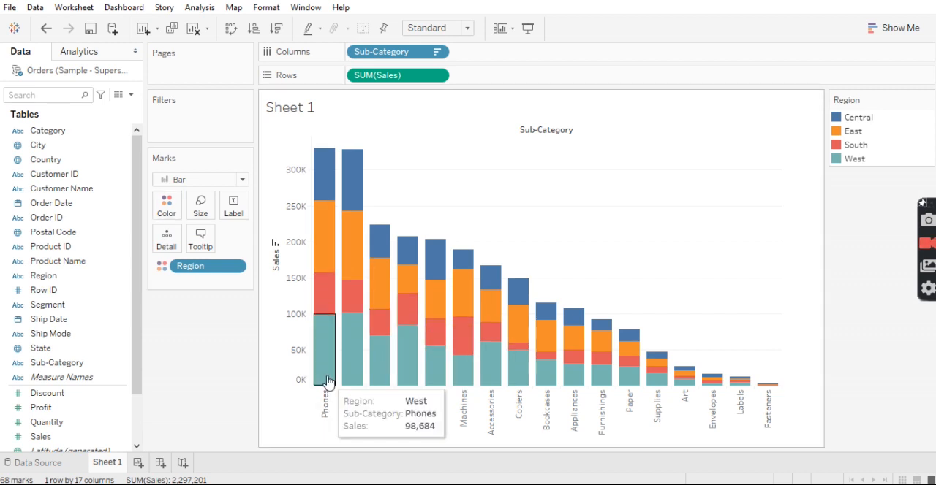
mouse_move(336, 179)
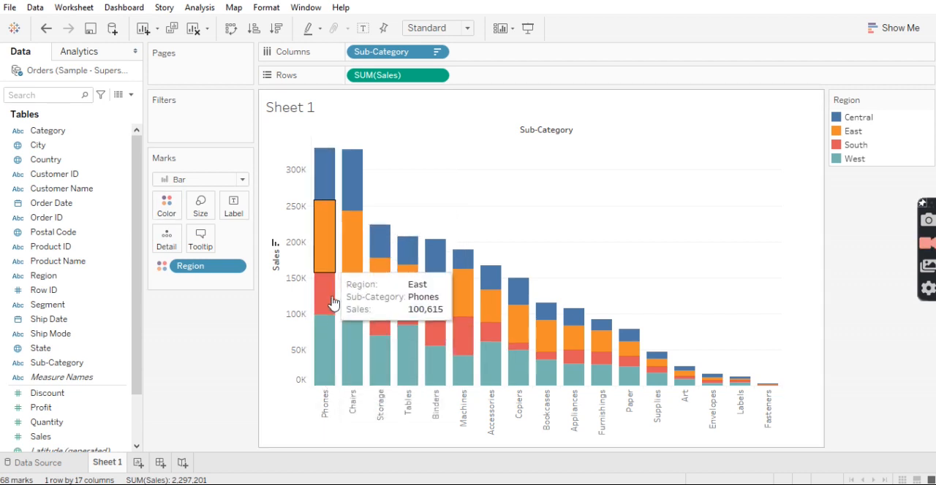
mouse_move(318, 244)
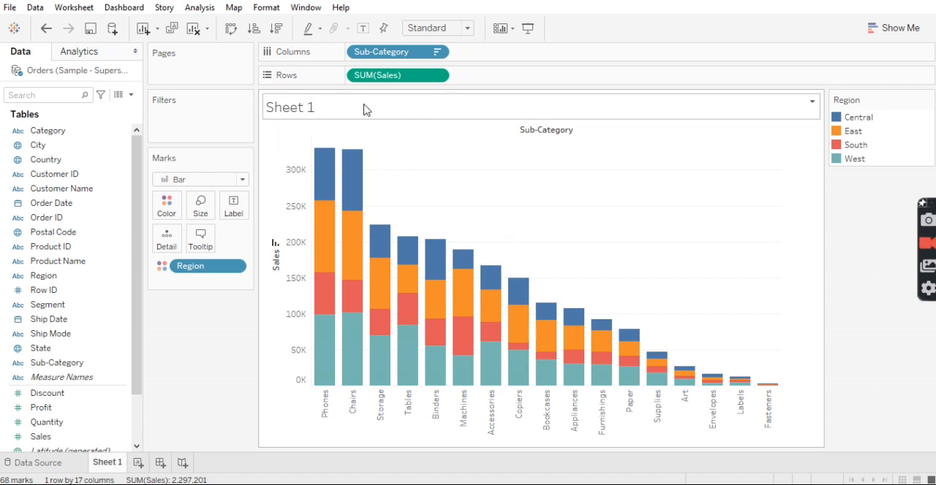
Replace the chart title with "Sales Trends" and make it bold
right_click(366, 109)
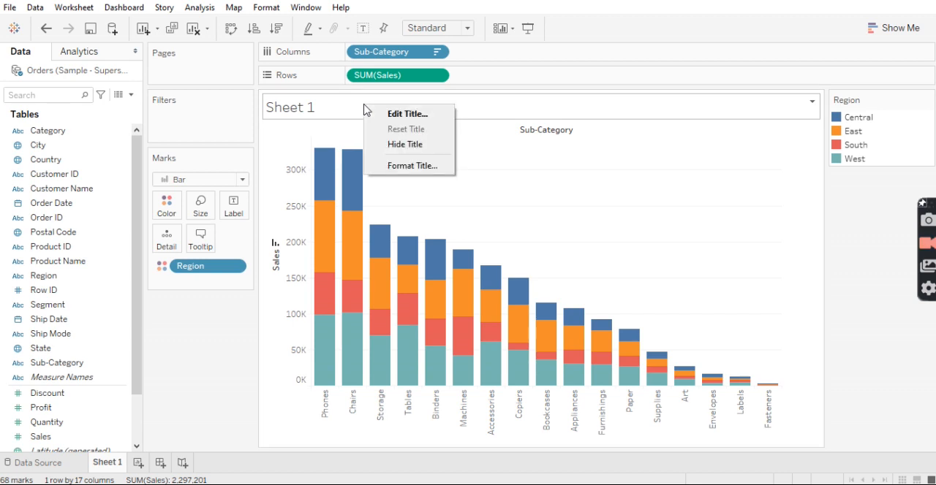
key(Escape)
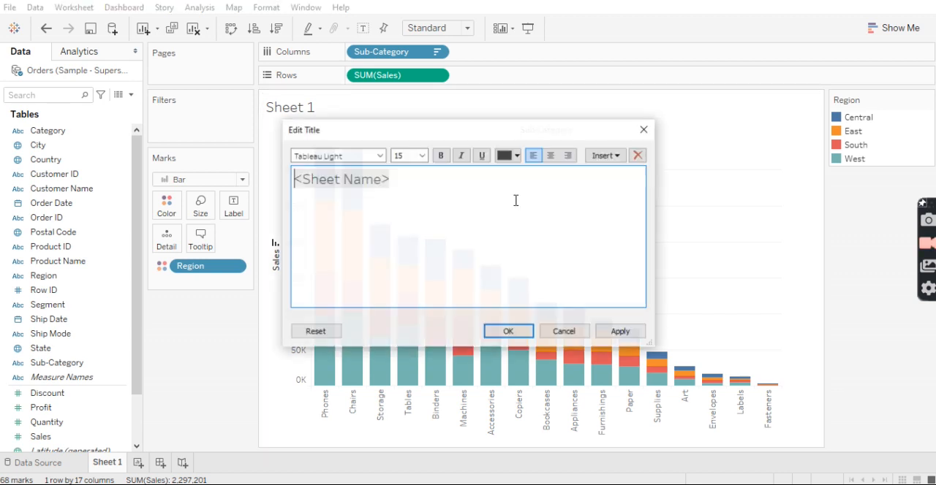
drag(434, 195, 284, 179)
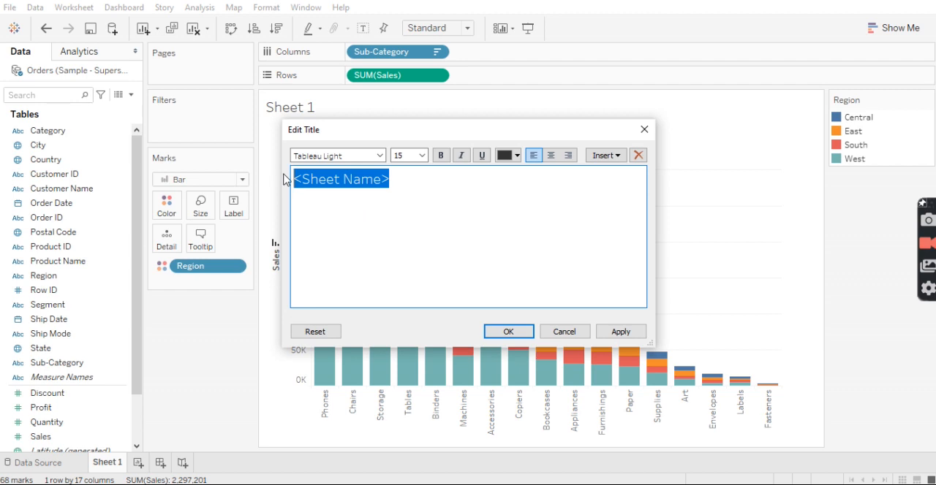
key(BackSpace)
text(Sales)
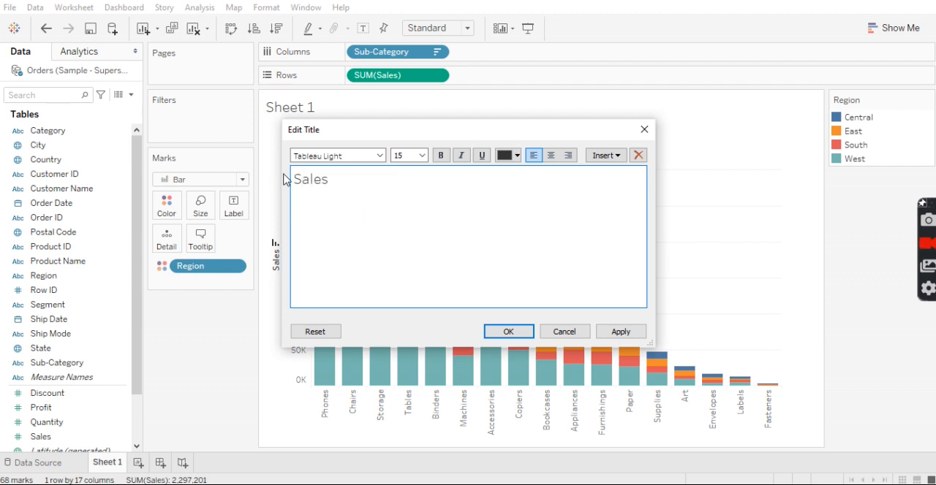
text(Trends)
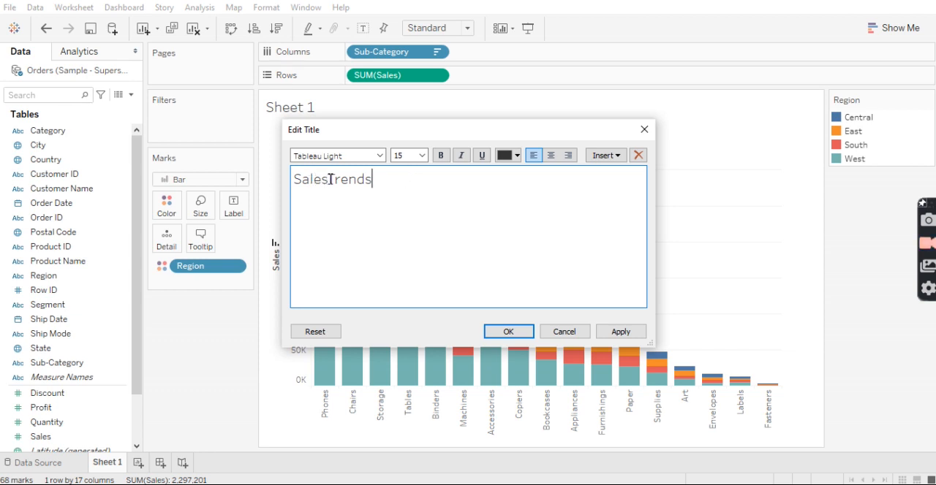
click(330, 179)
key(ctrl+a)
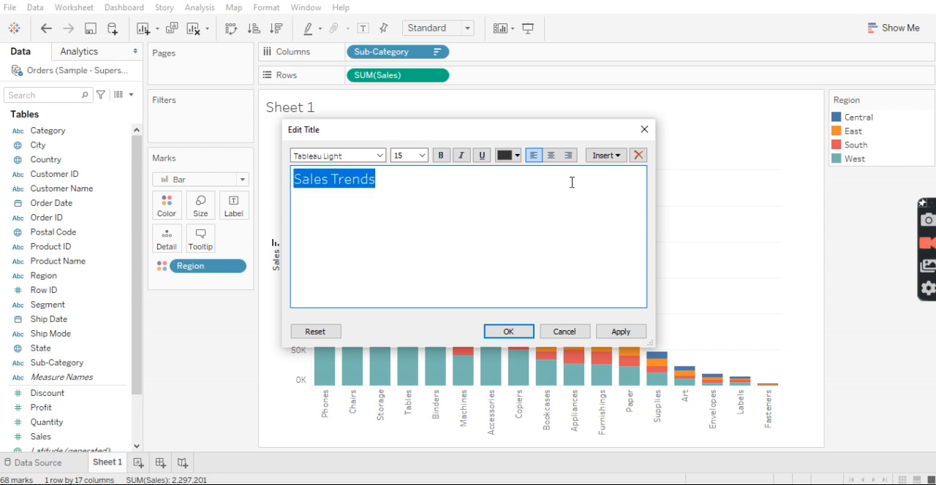
click(440, 155)
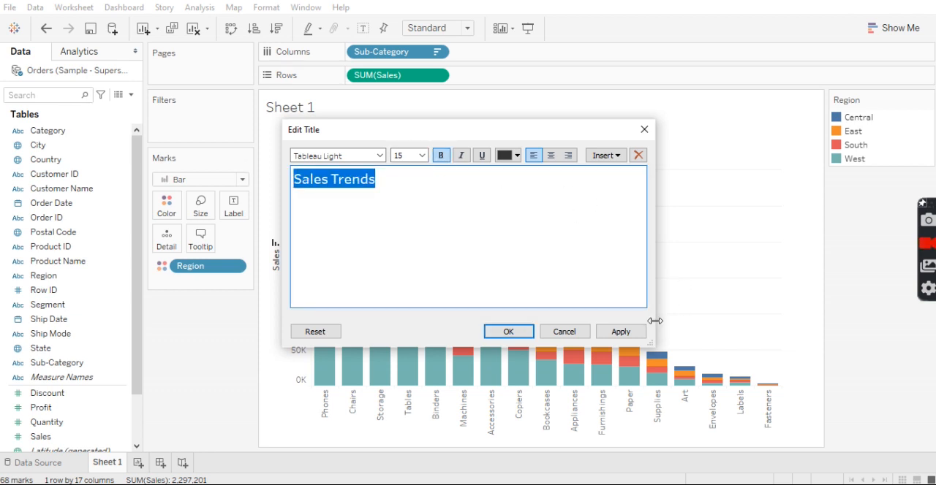
click(621, 332)
click(507, 331)
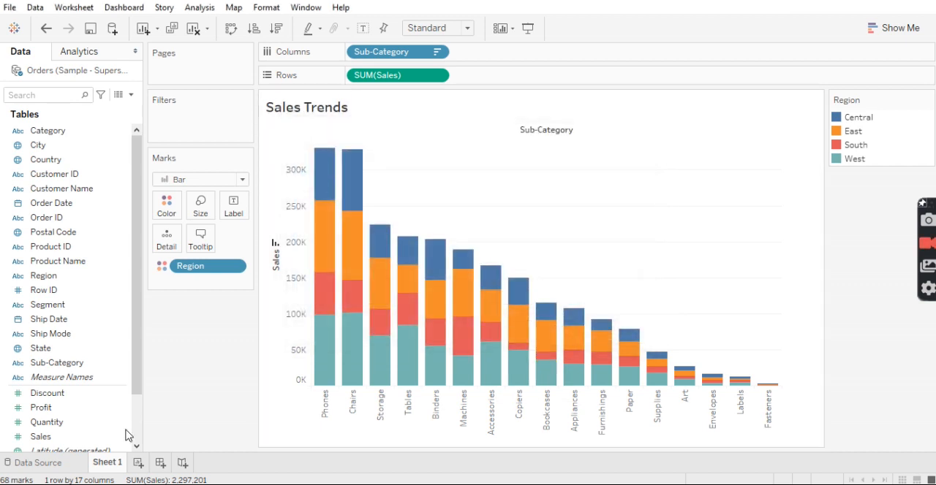
Rename the Sheet 1 worksheet as "Bar Chart"
right_click(104, 465)
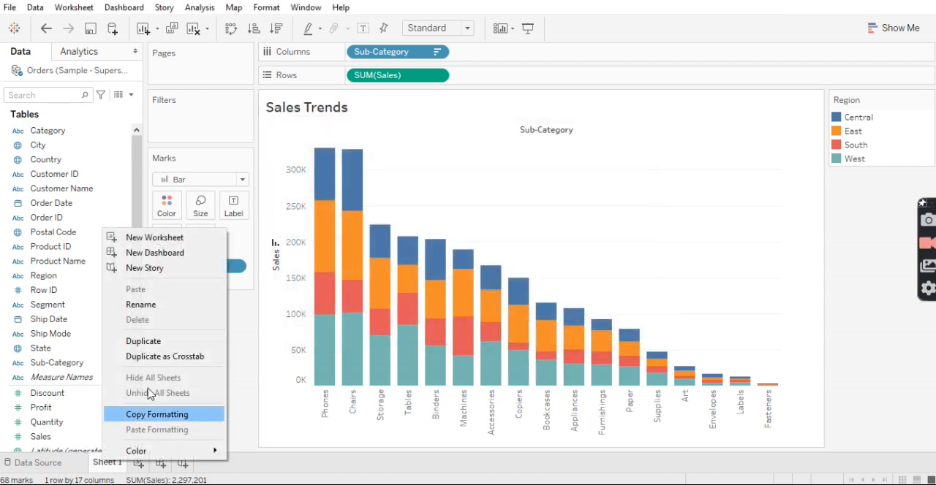
text(Bar Chart)
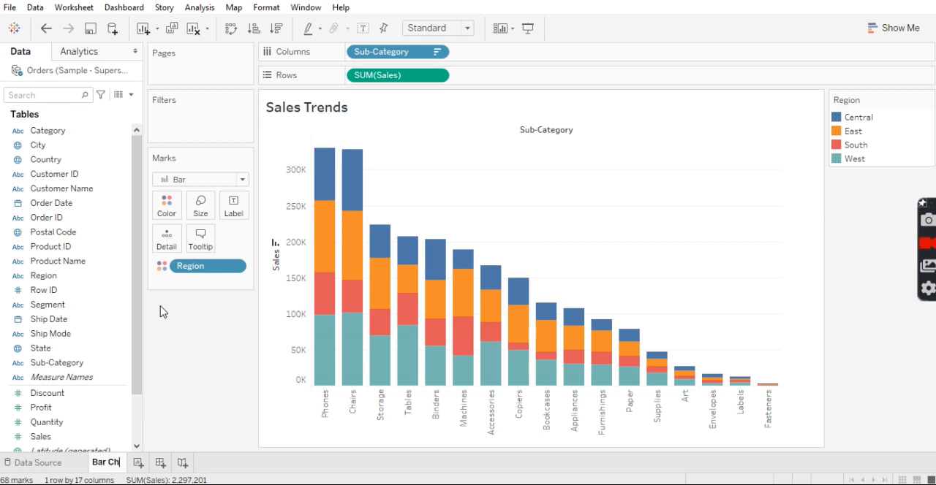
key(Return)
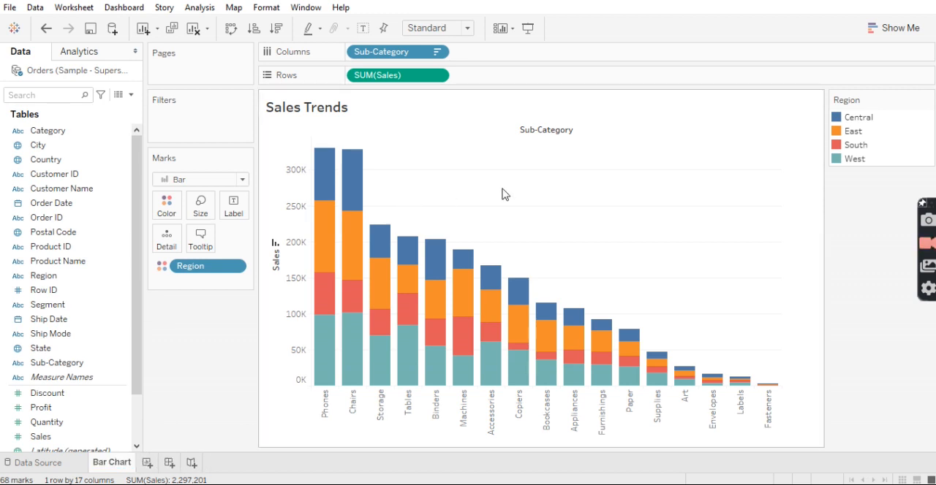